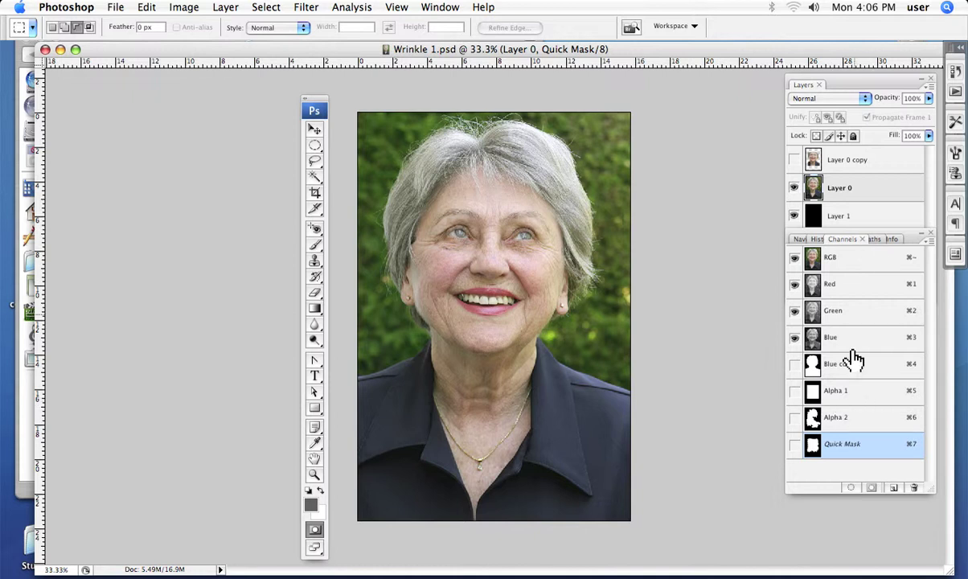
Show the Alpha 1 channel as an overlay, load it as a selection and deselect it.
{"action": "left_click", "coordinate": [793, 392]}
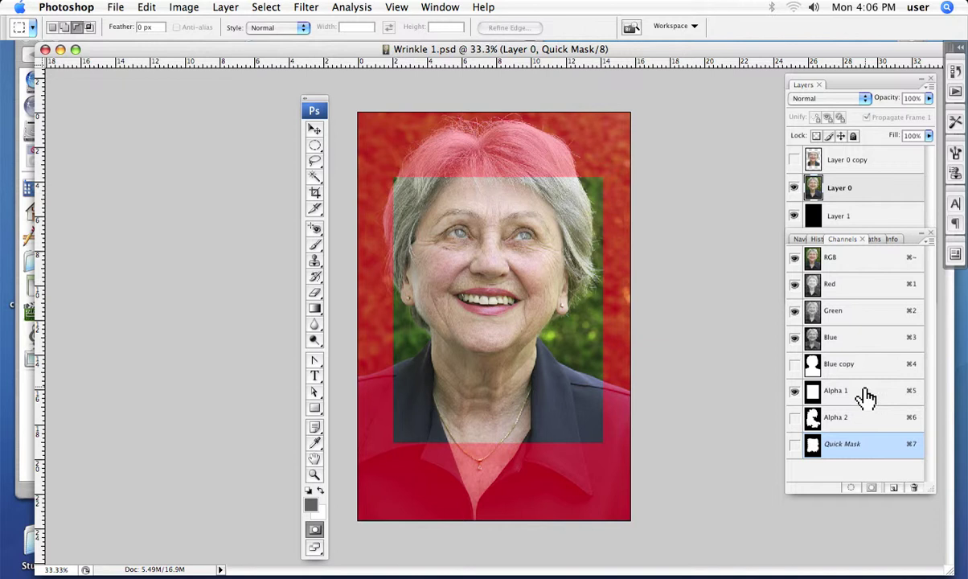
{"action": "left_click_drag", "start_coordinate": [866, 396], "coordinate": [849, 492]}
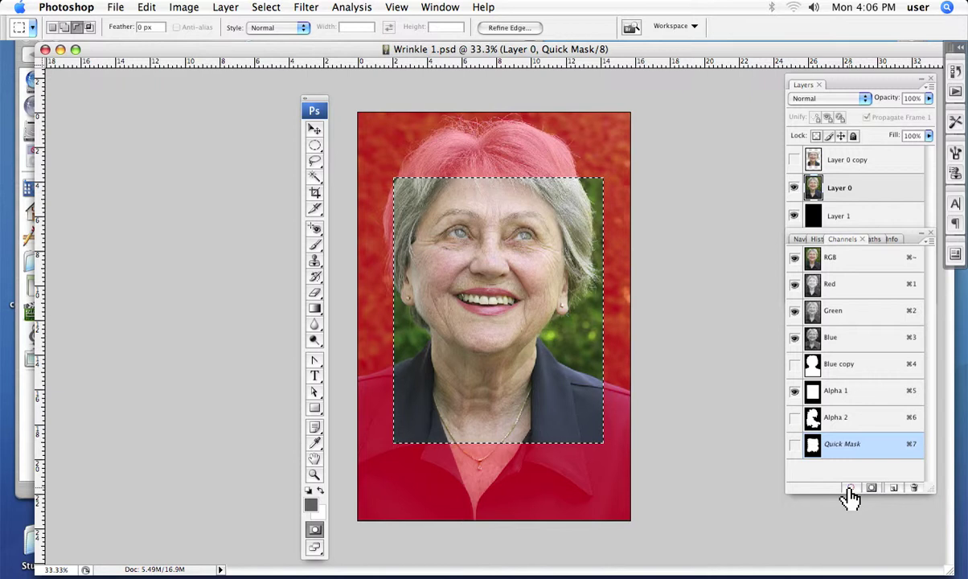
{"action": "key", "text": "super+d"}
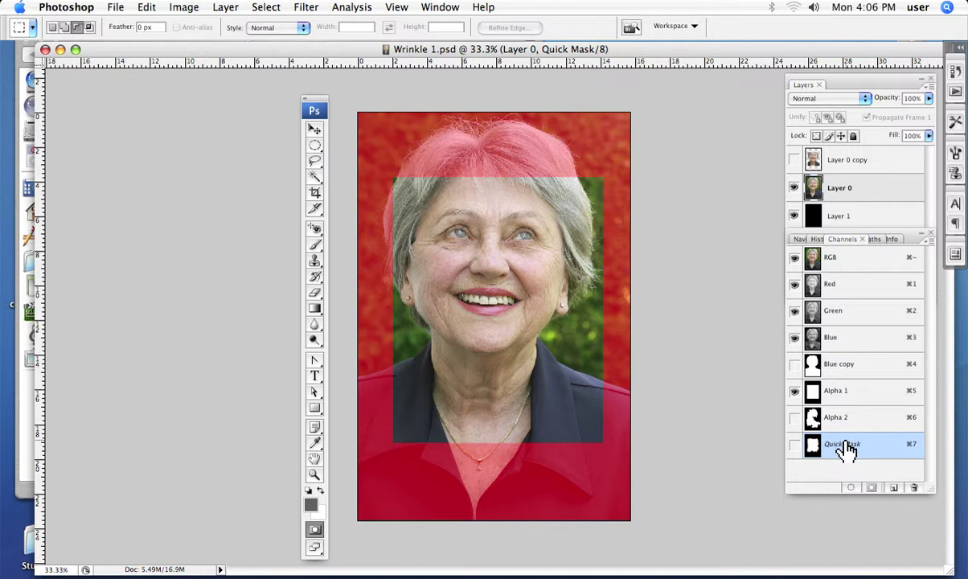
Load the Quick Mask channel as a selection, clear the selection and hide the Alpha 1 overlay.
{"action": "left_click_drag", "start_coordinate": [845, 448], "coordinate": [851, 488]}
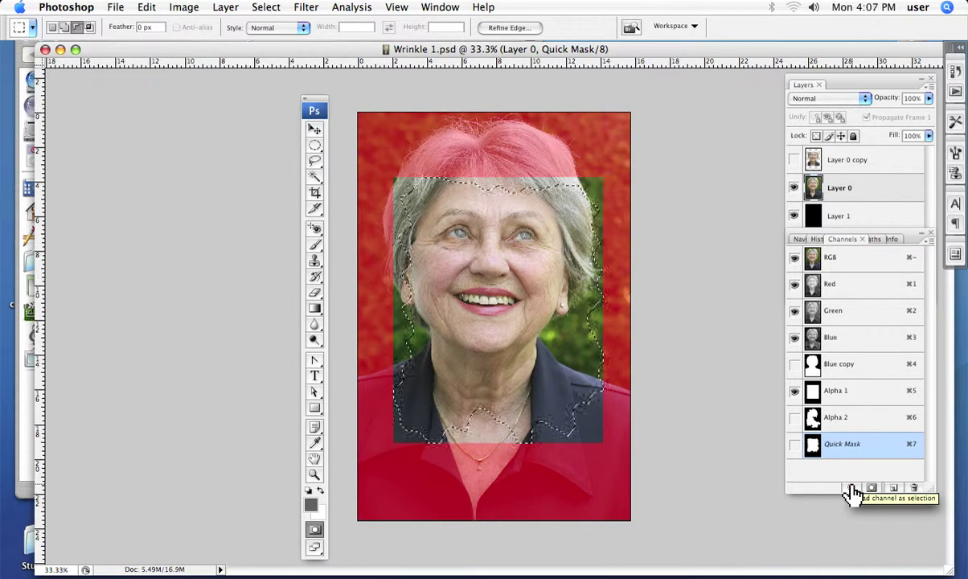
{"action": "key", "text": "super+d"}
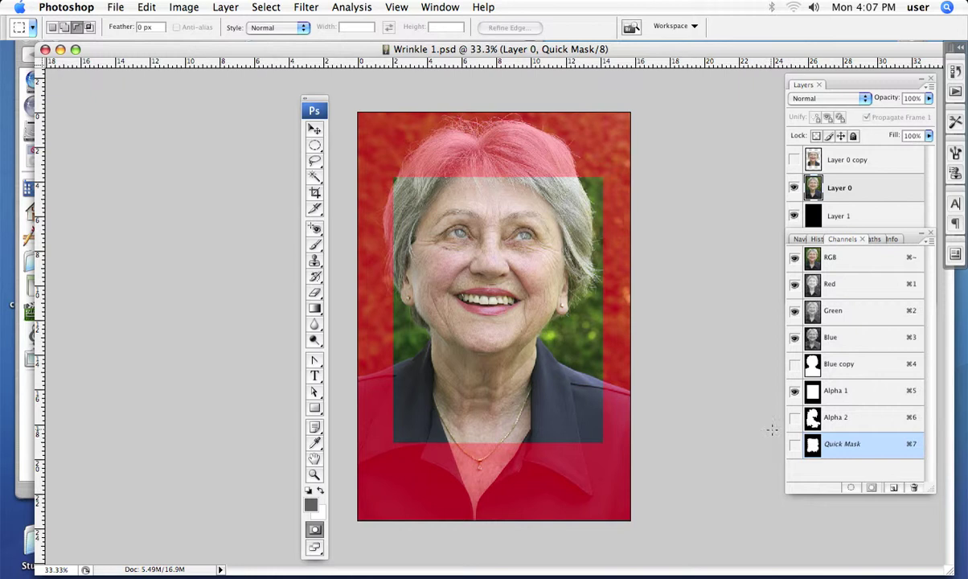
{"action": "left_click", "coordinate": [795, 392]}
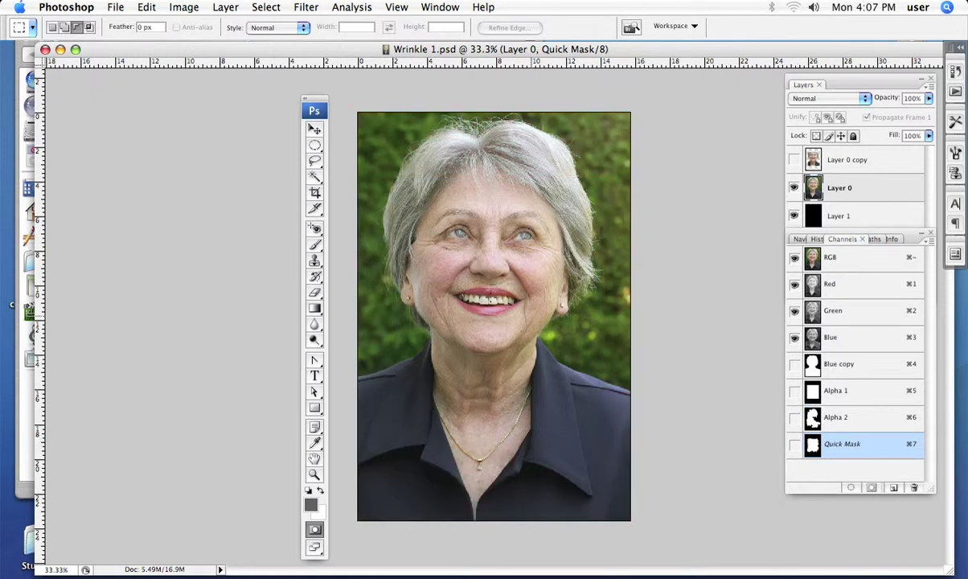
Draw a large elliptical marquee selection around the face and neck, and deselect it.
{"action": "left_click", "coordinate": [314, 147]}
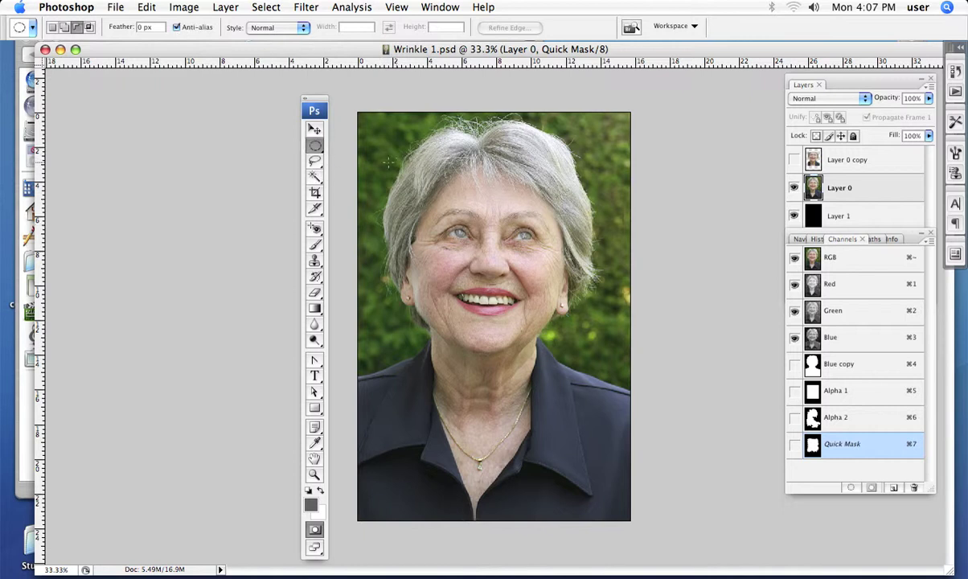
{"action": "left_click_drag", "start_coordinate": [559, 349], "coordinate": [617, 456]}
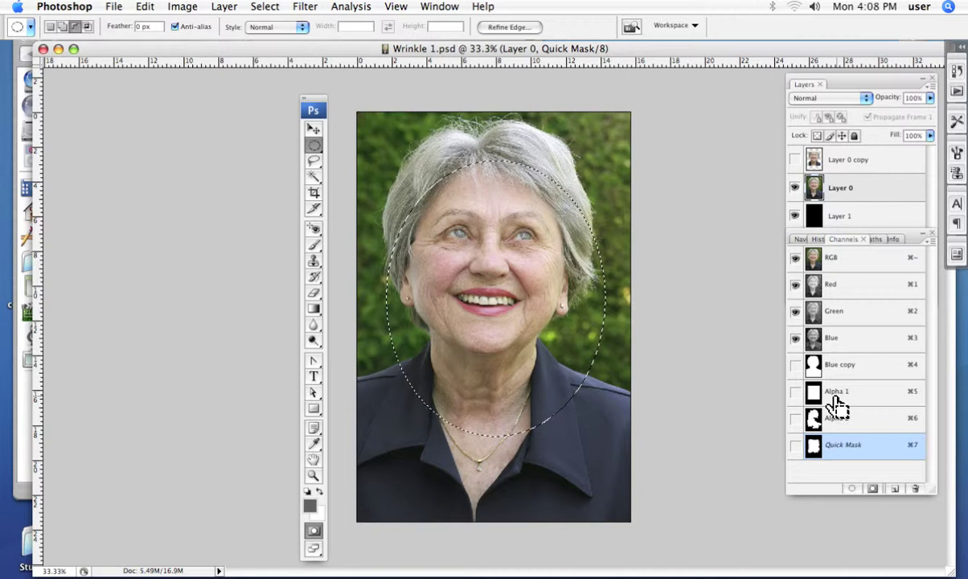
{"action": "key", "text": "super+d"}
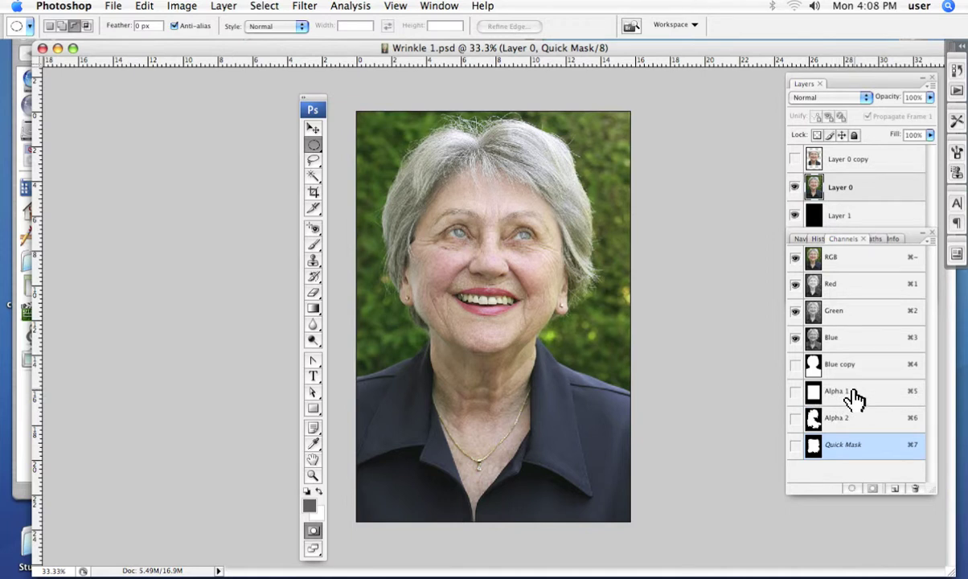
Toggle the Alpha 1 overlay on and off, load that hidden channel as a selection and deselect it.
{"action": "left_click", "coordinate": [794, 392]}
{"action": "left_click", "coordinate": [795, 392]}
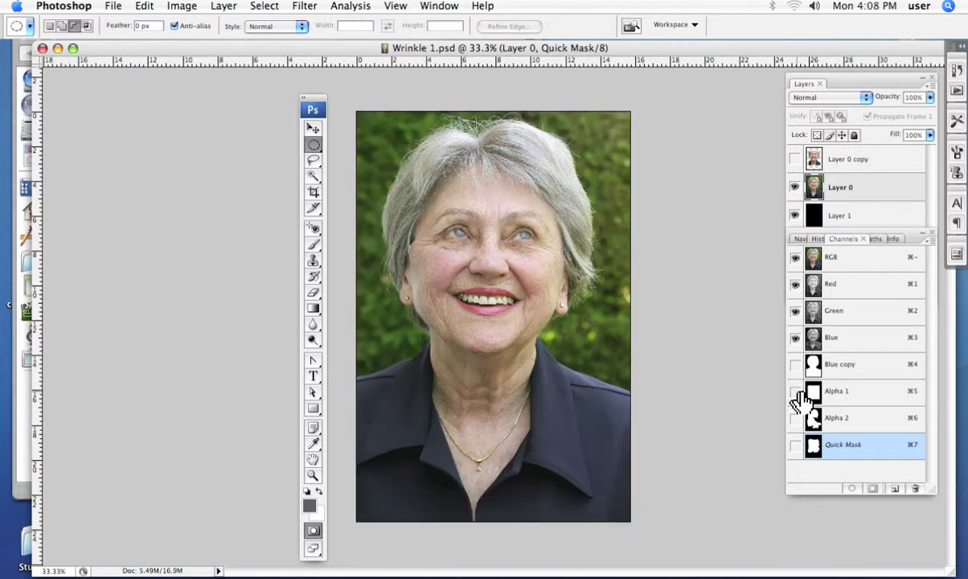
{"action": "left_click_drag", "start_coordinate": [857, 401], "coordinate": [854, 489]}
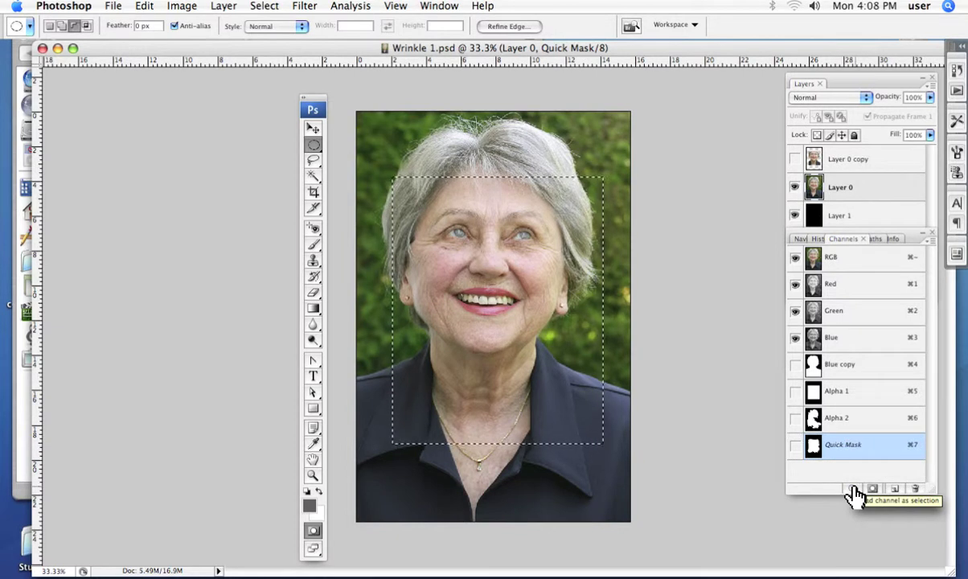
{"action": "key", "text": "super+d"}
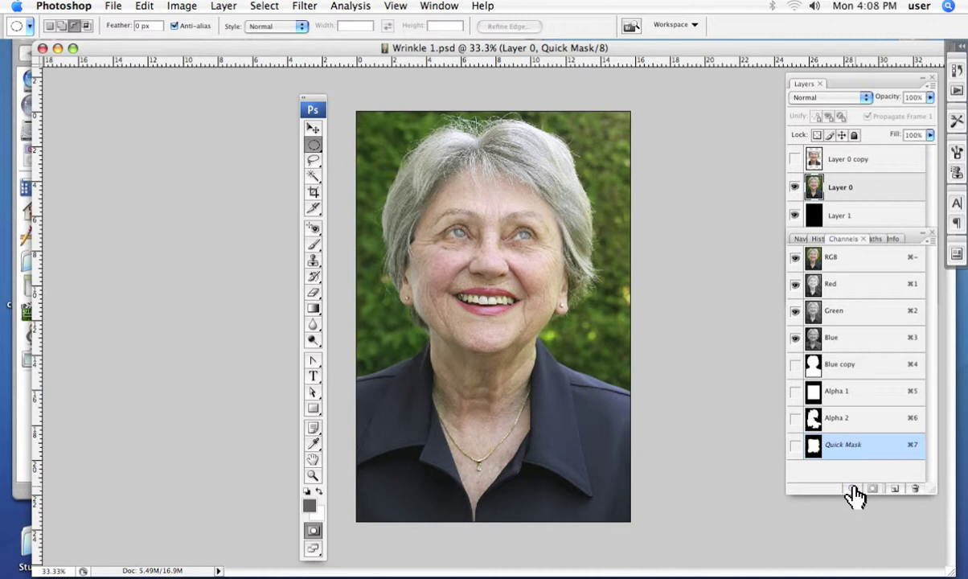
View Alpha 1 alone as a black-and-white mask and load it as a selection, restoring the RGB view without the Alpha 1 overlay.
{"action": "left_click", "coordinate": [795, 392]}
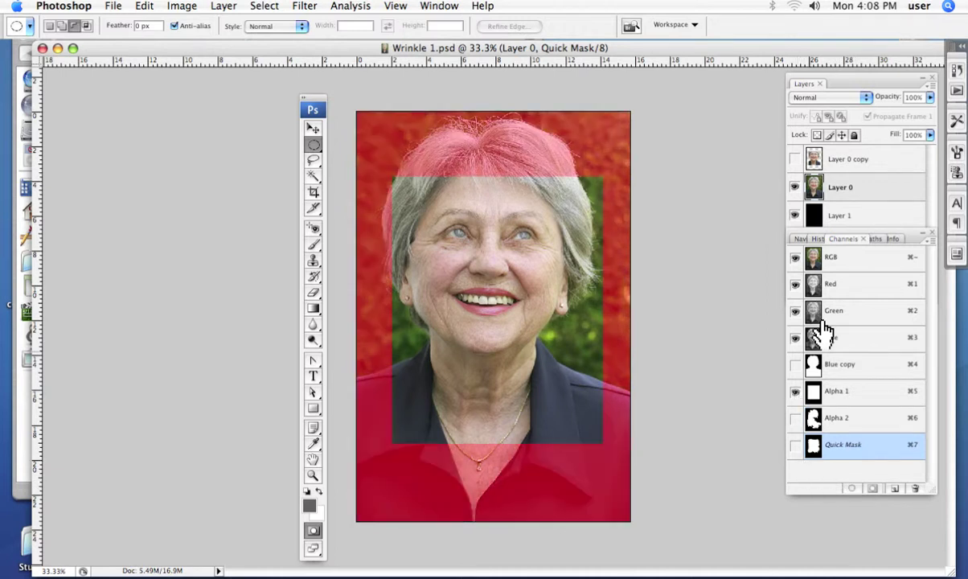
{"action": "left_click", "coordinate": [795, 258]}
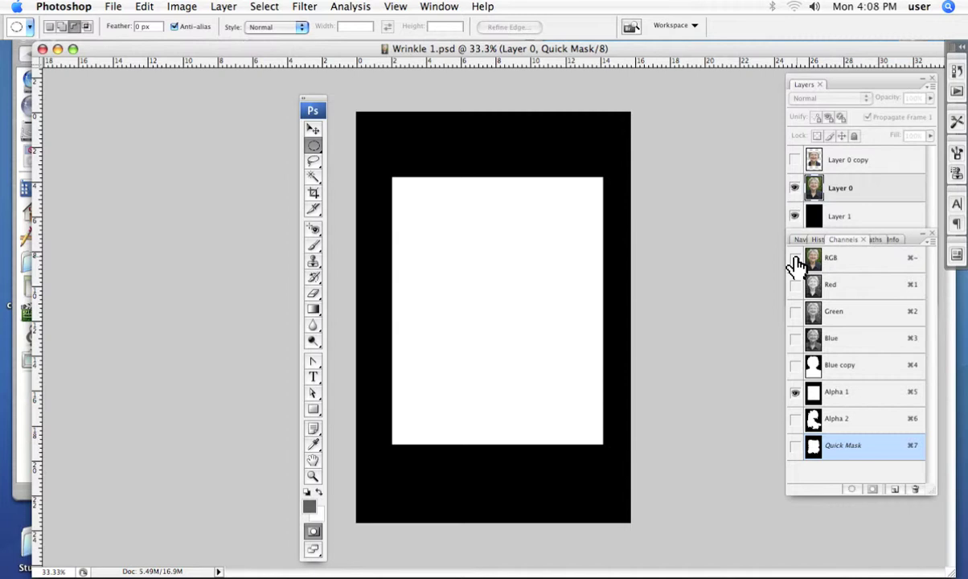
{"action": "left_click_drag", "start_coordinate": [828, 445], "coordinate": [851, 488]}
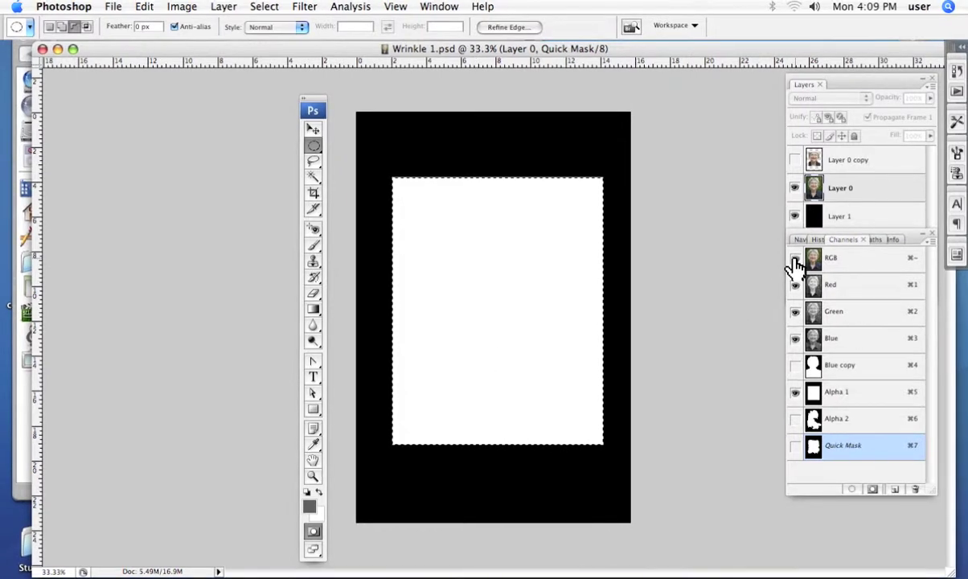
{"action": "left_click", "coordinate": [794, 259]}
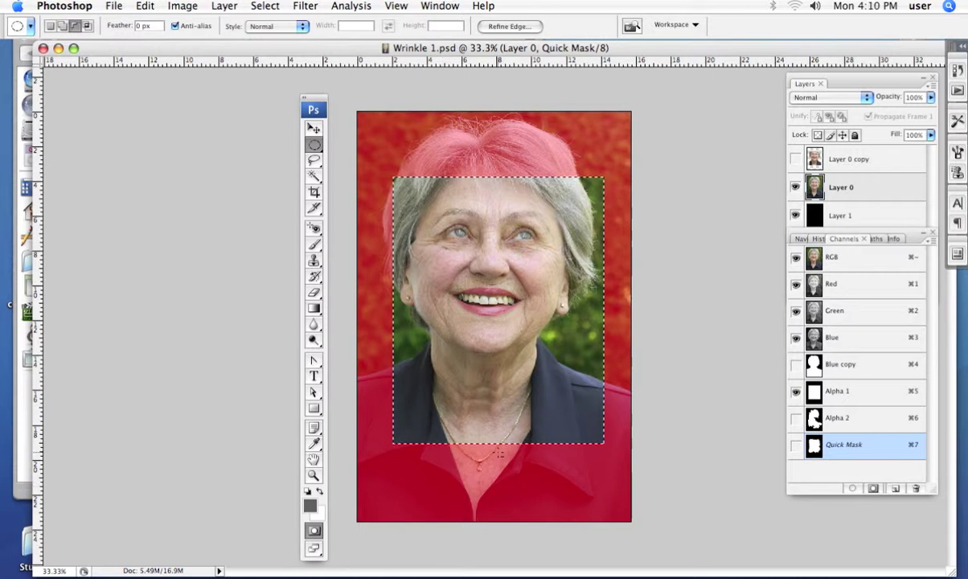
{"action": "left_click", "coordinate": [795, 391]}
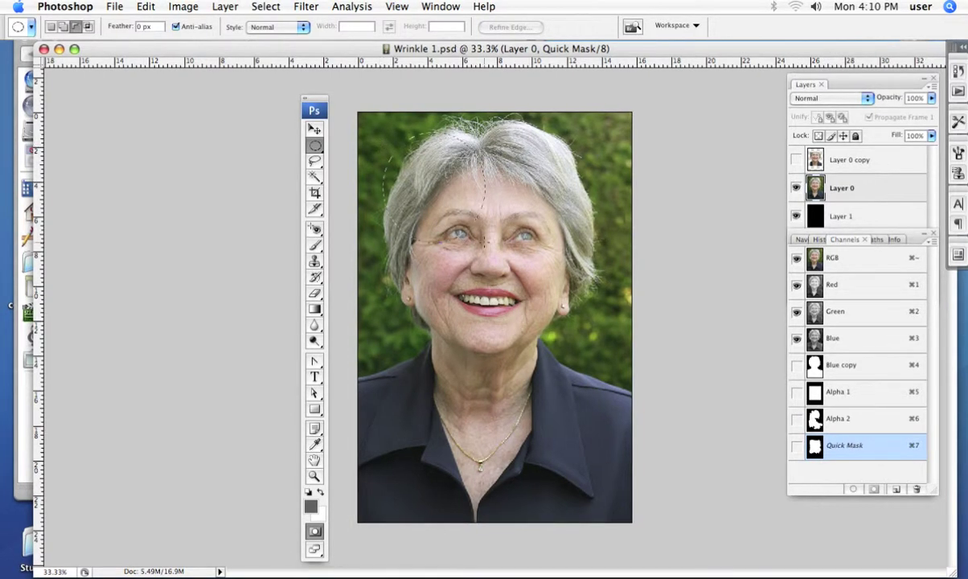
Draw an elliptical selection around the head and neck and, with the RGB composite channel active, save it as a new alpha channel.
{"action": "left_click_drag", "start_coordinate": [486, 240], "coordinate": [592, 421]}
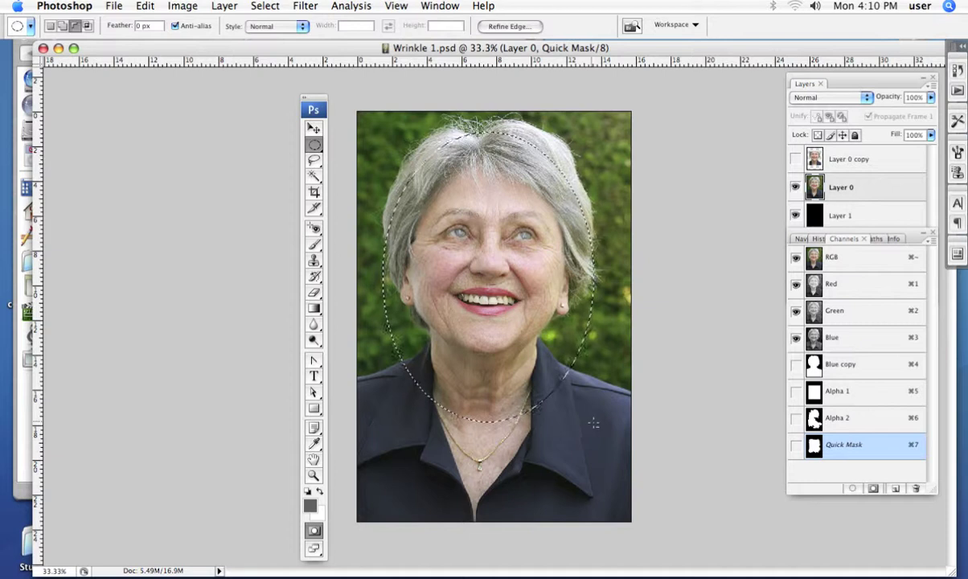
{"action": "left_click", "coordinate": [845, 266]}
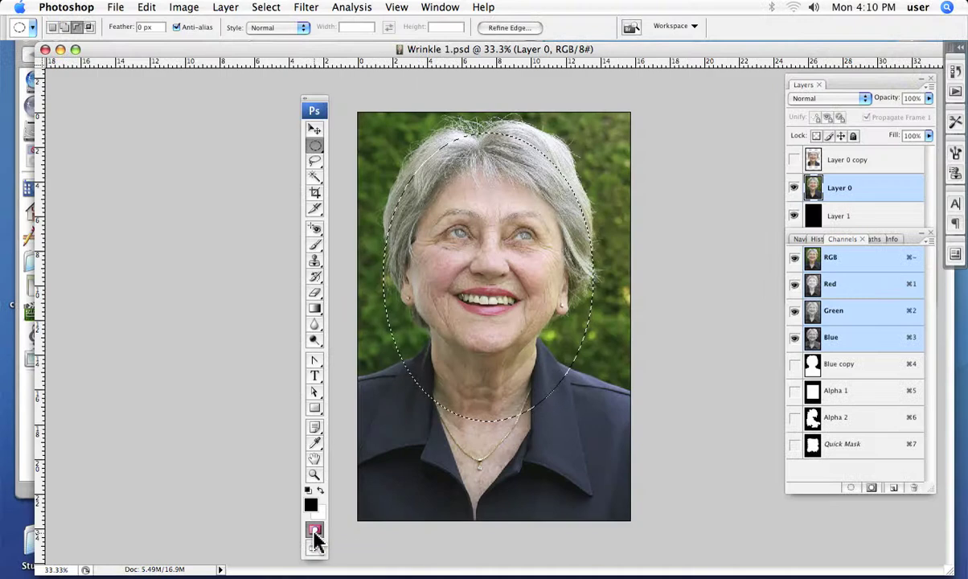
{"action": "left_click", "coordinate": [315, 534]}
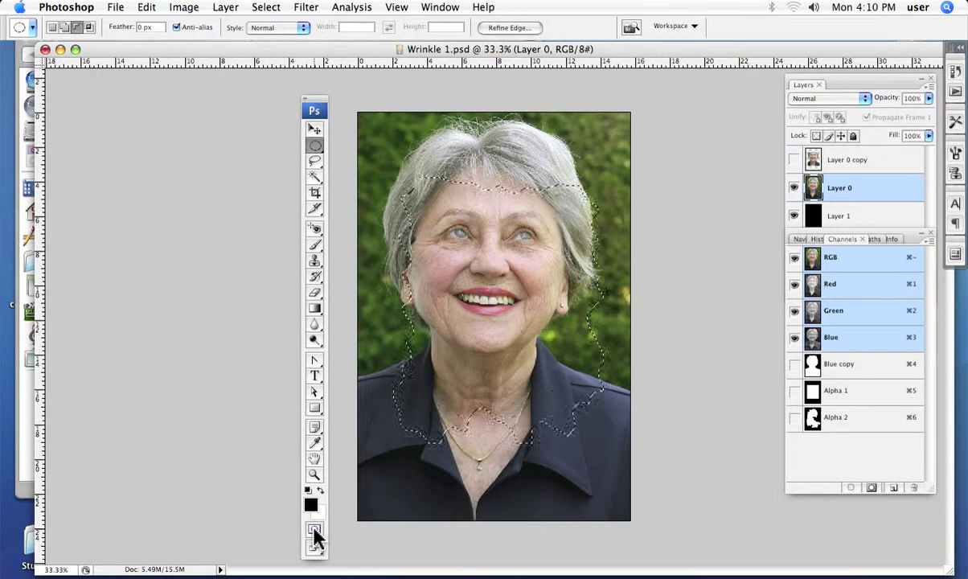
{"action": "left_click", "coordinate": [315, 535]}
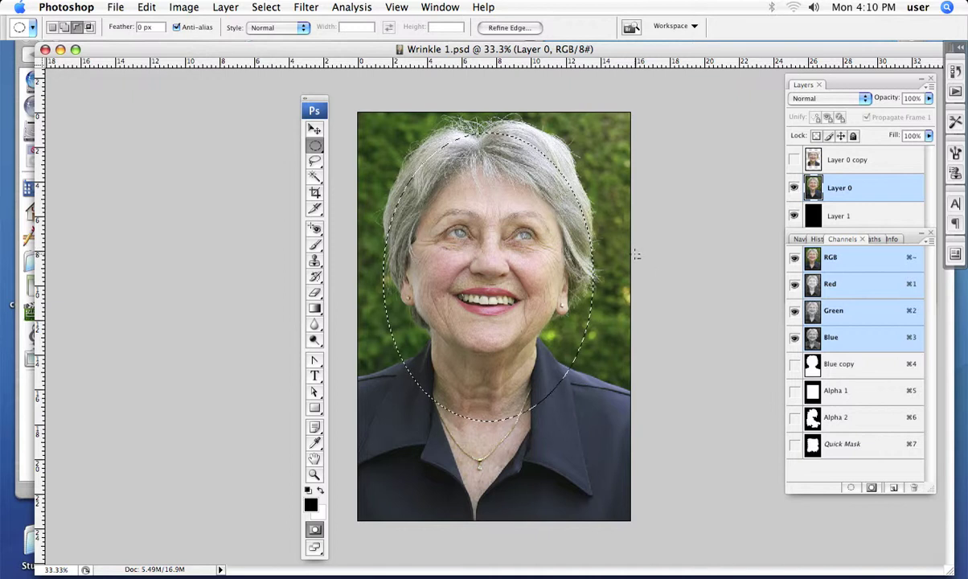
{"action": "left_click", "coordinate": [872, 488]}
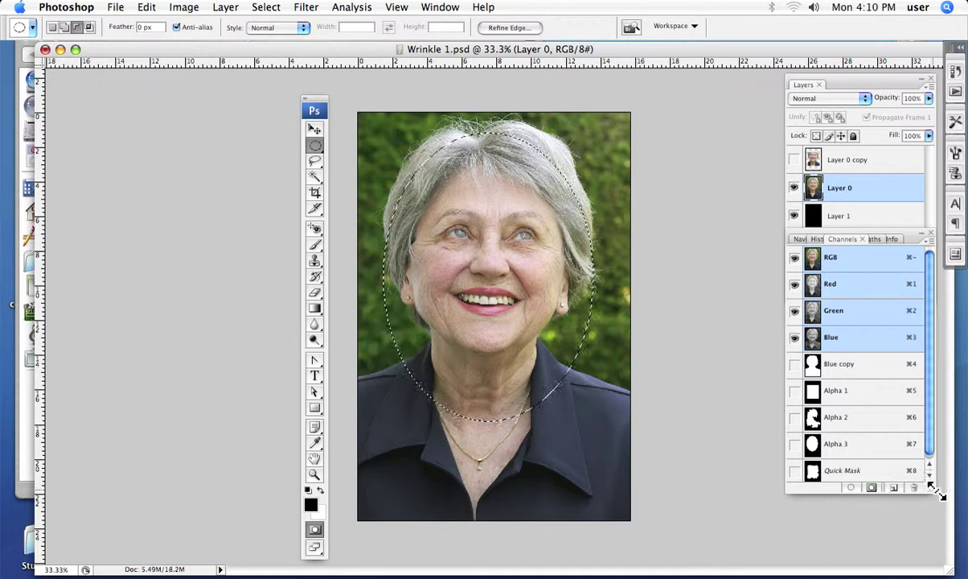
Preview the Alpha 3 channel's overlay on the portrait and hide it again.
{"action": "left_click_drag", "start_coordinate": [934, 491], "coordinate": [936, 557]}
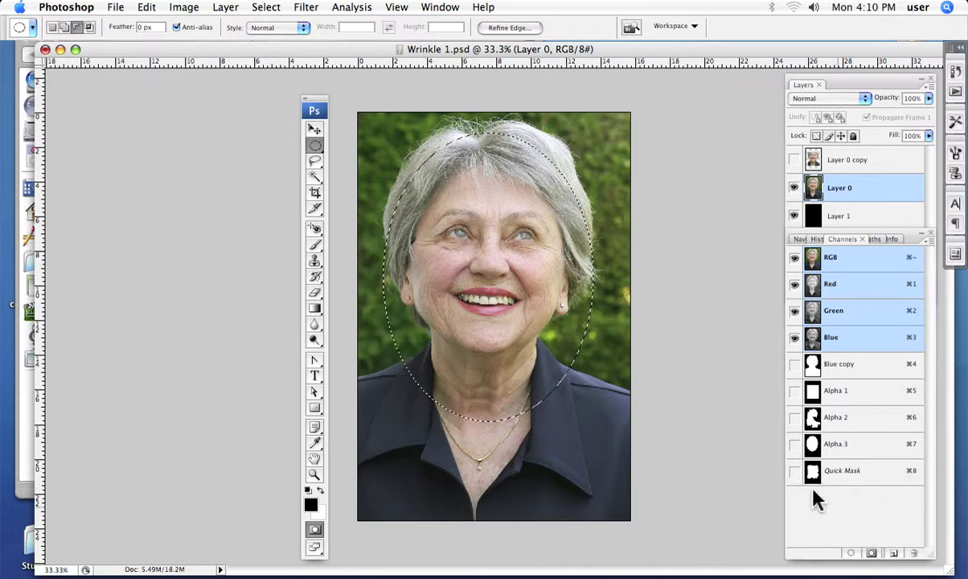
{"action": "left_click", "coordinate": [794, 446]}
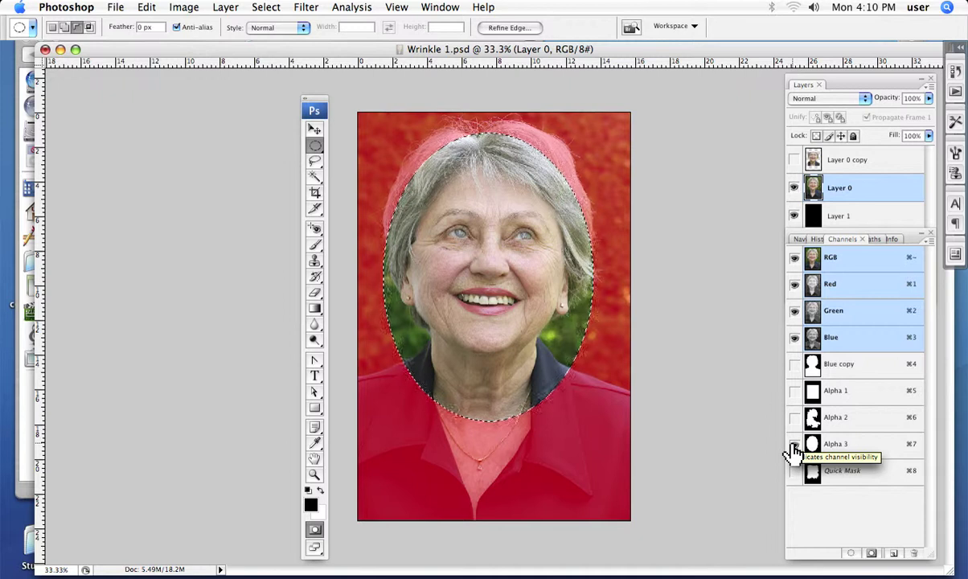
{"action": "left_click", "coordinate": [794, 447]}
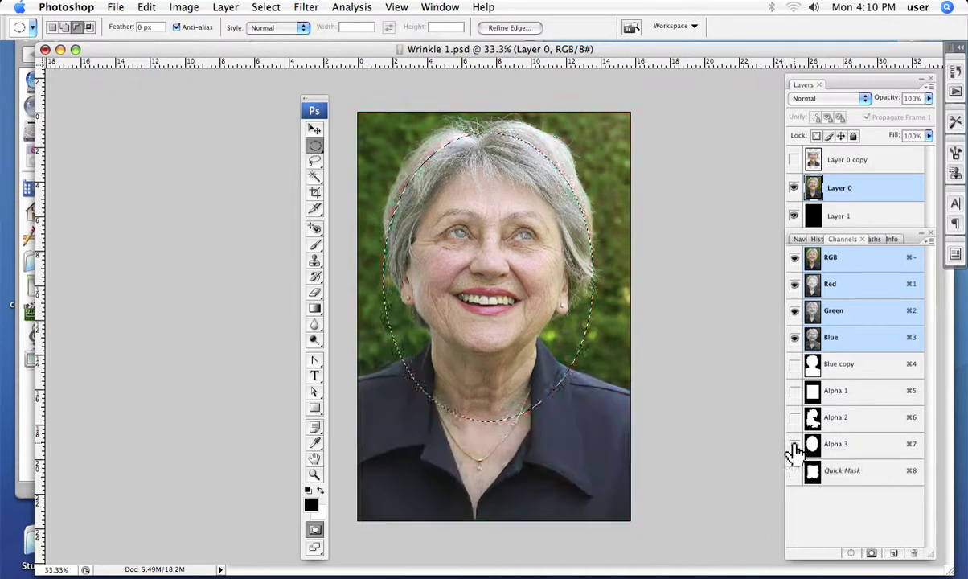
{"action": "left_click_drag", "start_coordinate": [924, 551], "coordinate": [927, 496]}
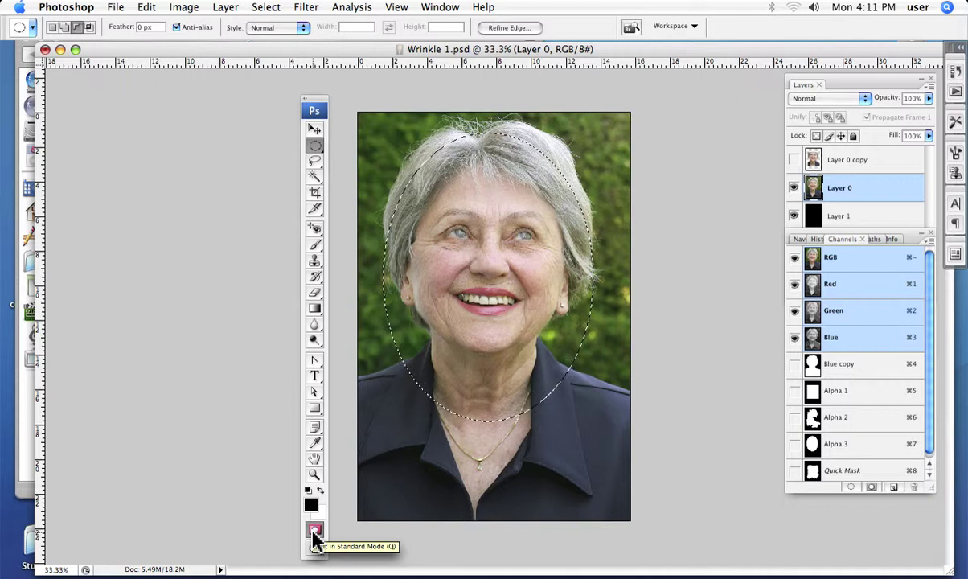
Delete the Alpha 3 and Quick Mask channels.
{"action": "left_click", "coordinate": [314, 532]}
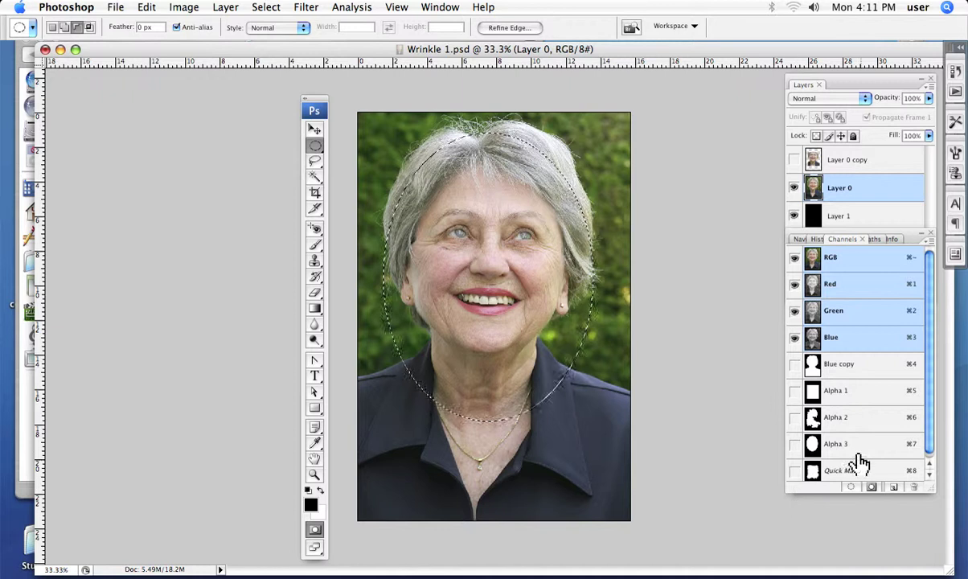
{"action": "left_click_drag", "start_coordinate": [860, 470], "coordinate": [913, 486]}
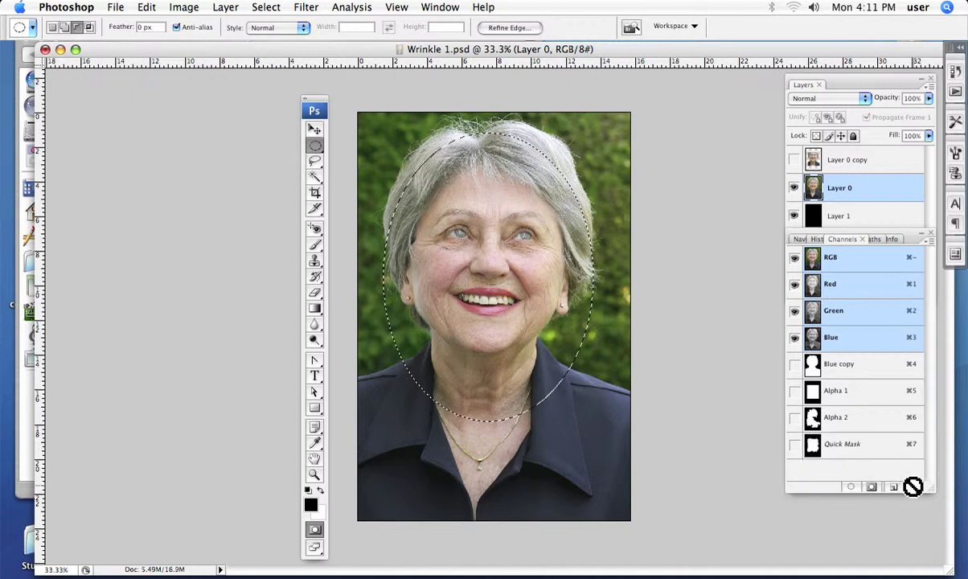
{"action": "left_click_drag", "start_coordinate": [880, 453], "coordinate": [914, 487]}
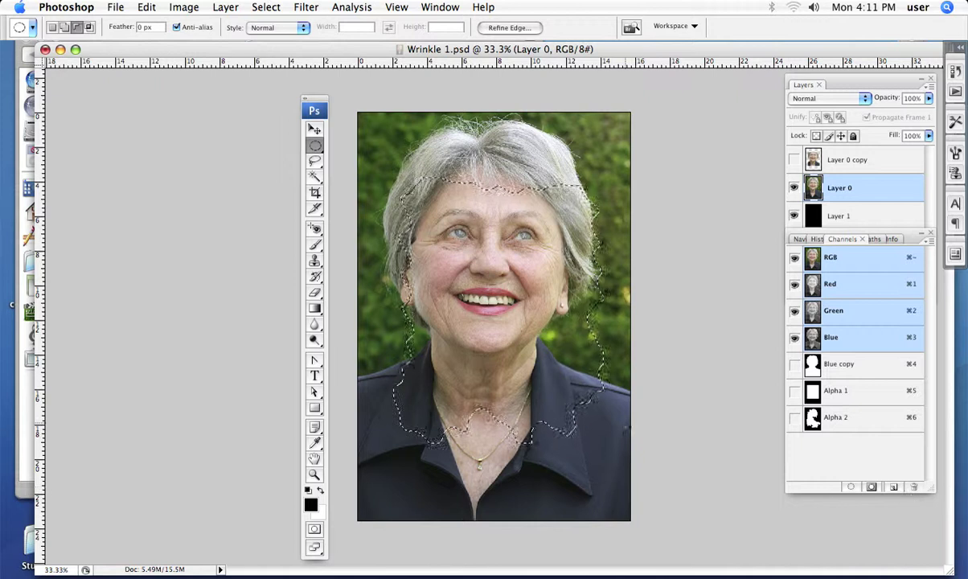
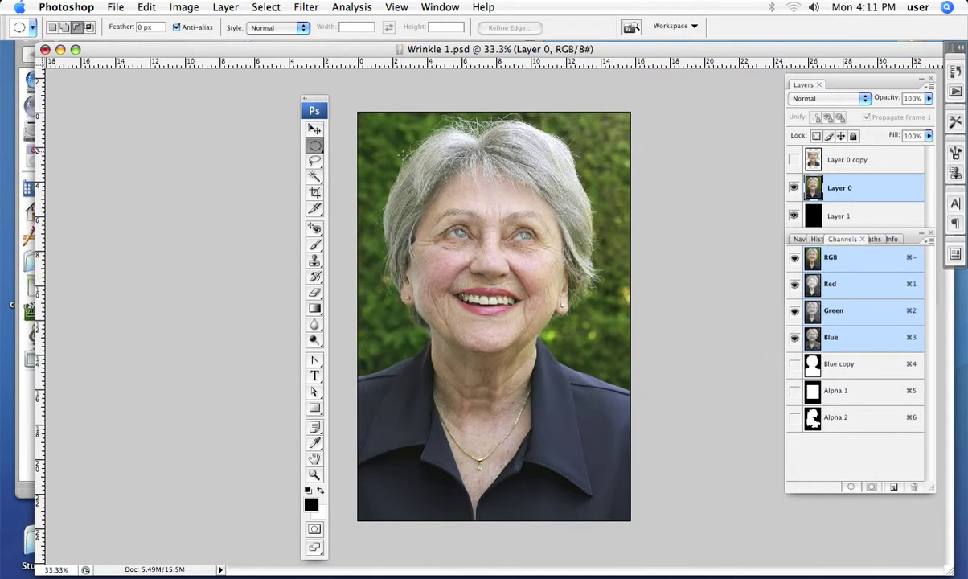
Draw a narrower elliptical selection around the face and neck and convert it into a Quick Mask.
{"action": "left_click_drag", "start_coordinate": [402, 147], "coordinate": [575, 418]}
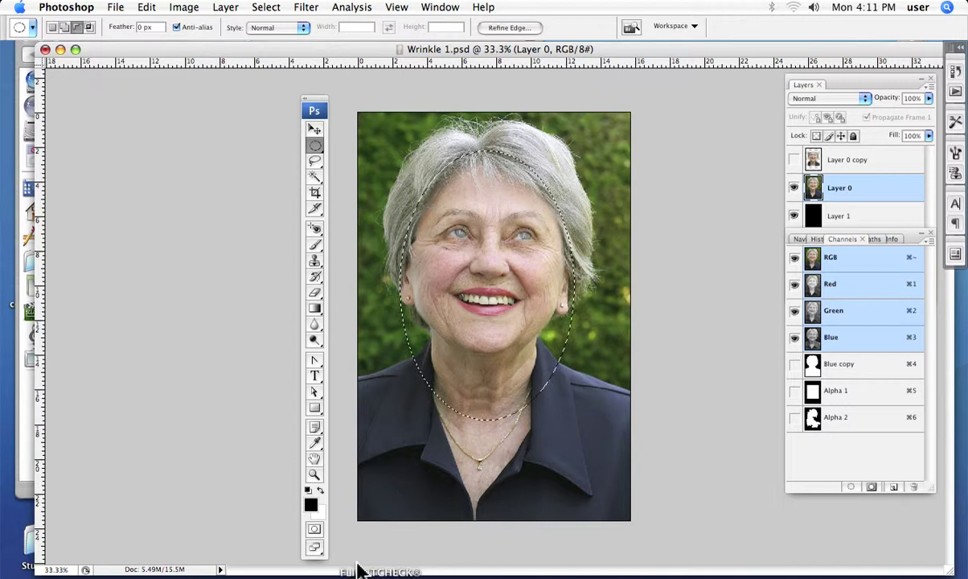
{"action": "left_click", "coordinate": [315, 532]}
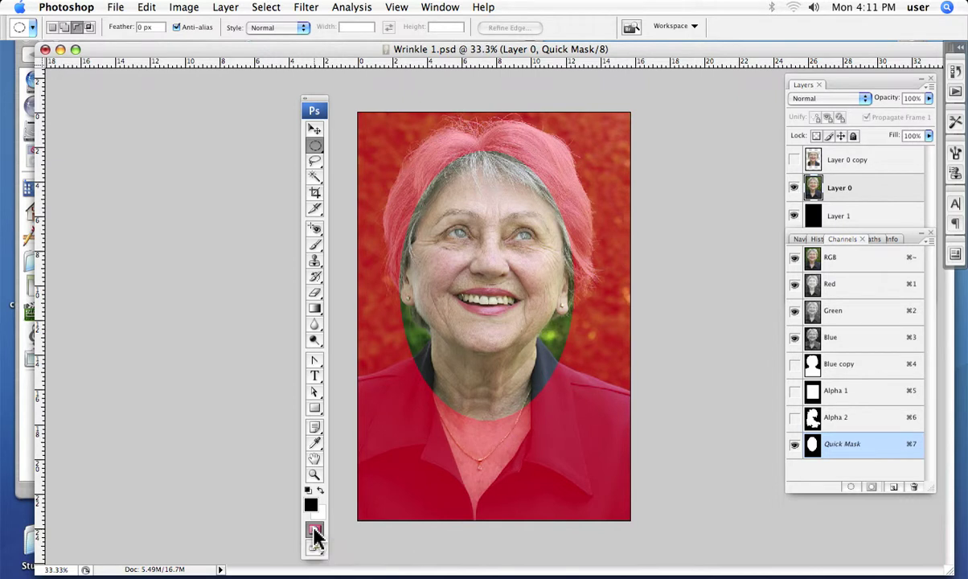
{"action": "left_click", "coordinate": [314, 532]}
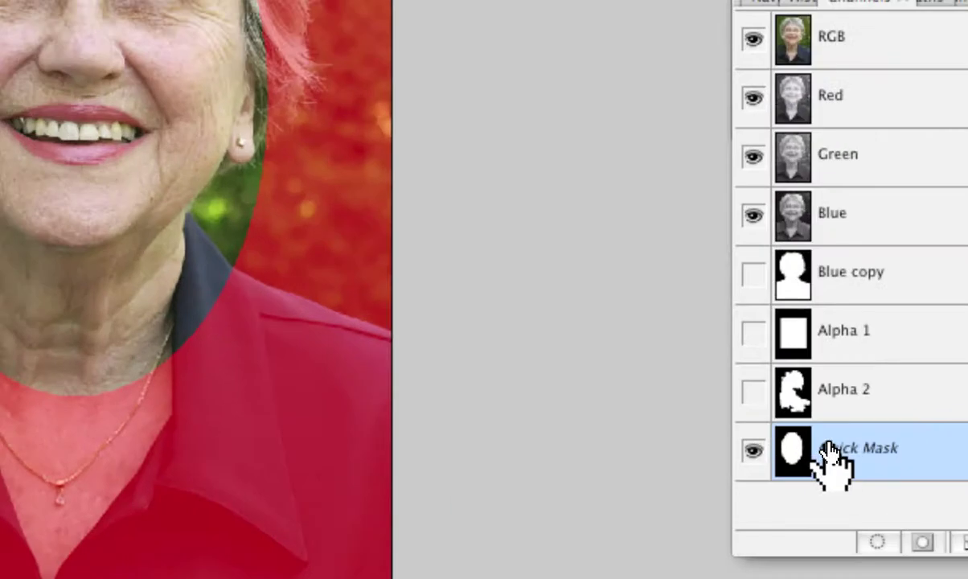
Load the Quick Mask channel as a selection and save it as a new alpha channel.
{"action": "left_click_drag", "start_coordinate": [828, 458], "coordinate": [890, 529]}
{"action": "left_click_drag", "start_coordinate": [853, 485], "coordinate": [852, 490]}
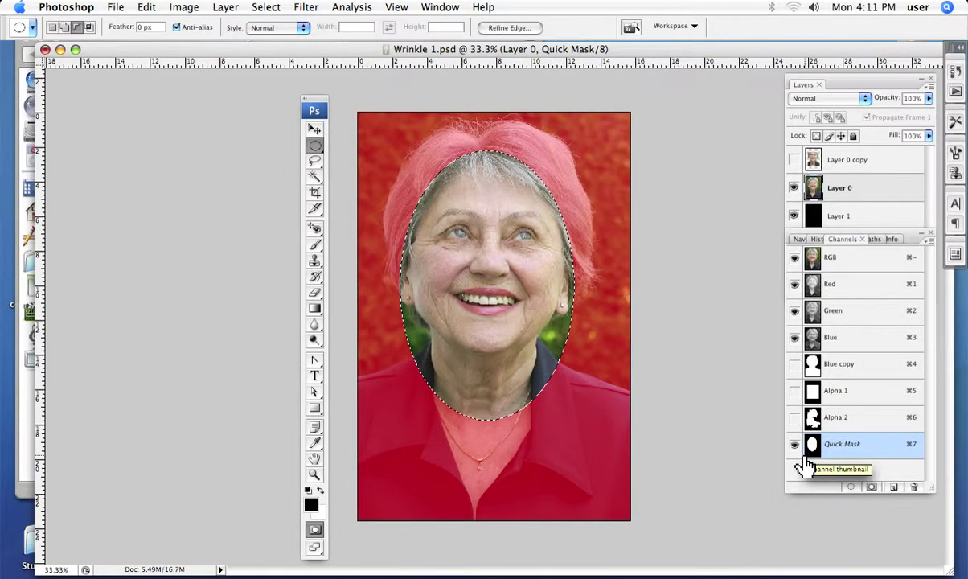
{"action": "left_click", "coordinate": [872, 488]}
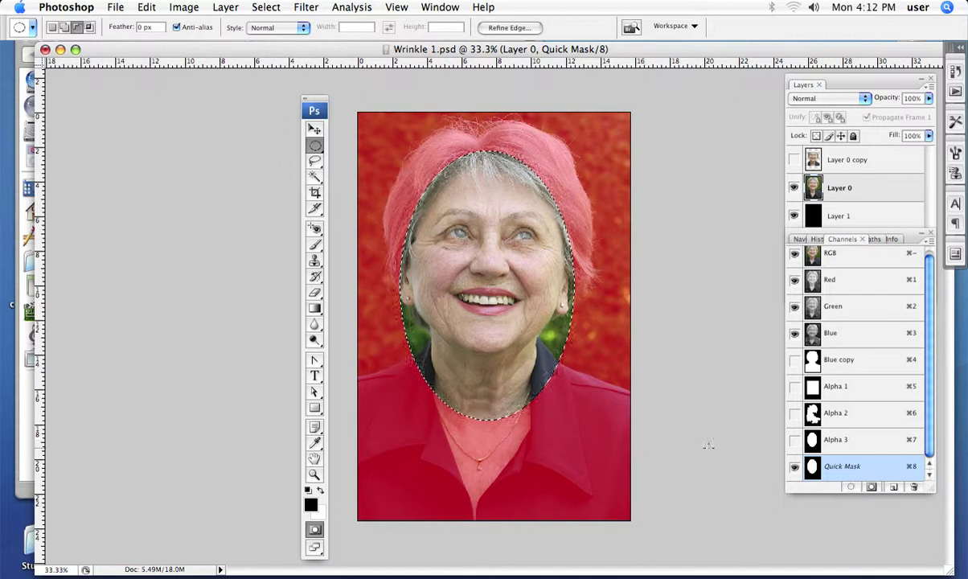
Deselect, paint extra masking along the face and neck edges of the Quick Mask with a 50 px brush, and test-load it as a selection.
{"action": "key", "text": "super+d"}
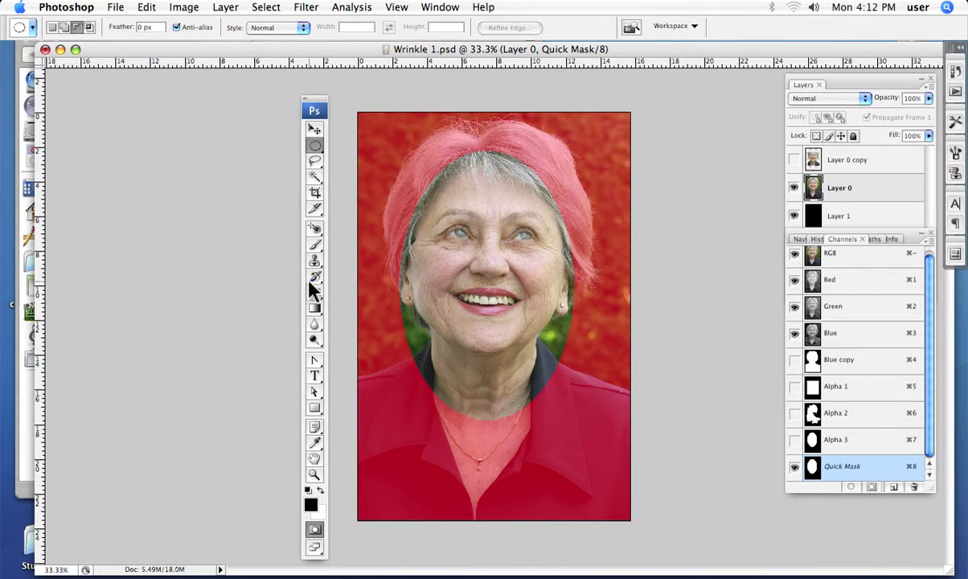
{"action": "right_click", "coordinate": [867, 473]}
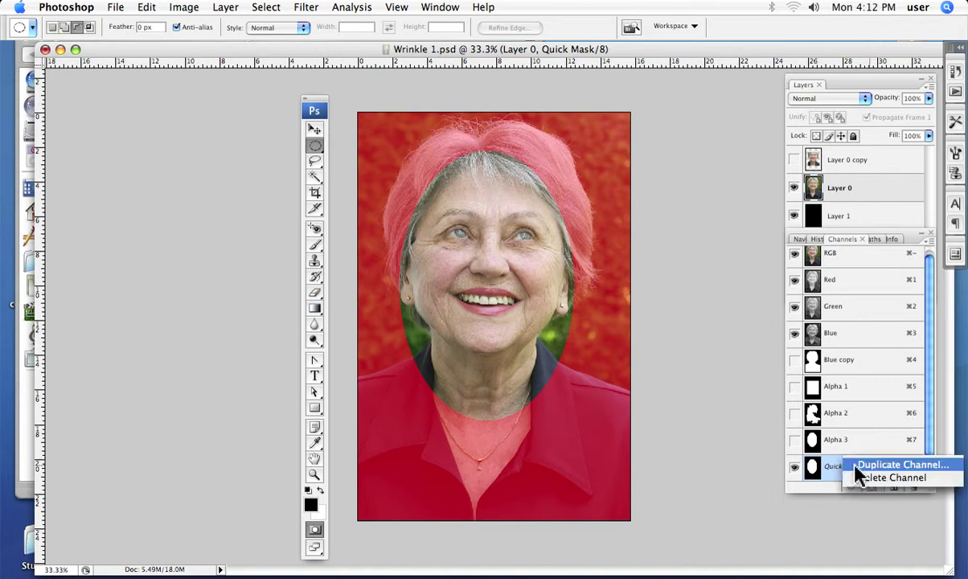
{"action": "left_click", "coordinate": [838, 479]}
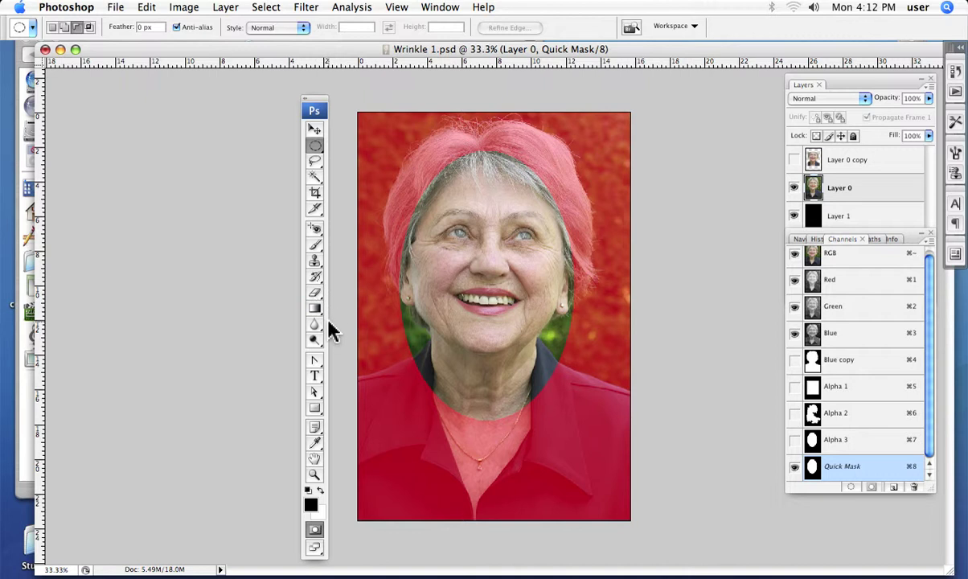
{"action": "left_click", "coordinate": [314, 246]}
{"action": "mouse_move", "coordinate": [428, 178]}
{"action": "left_mouse_down"}
{"action": "mouse_move", "coordinate": [451, 193]}
{"action": "mouse_move", "coordinate": [440, 188]}
{"action": "mouse_move", "coordinate": [430, 205]}
{"action": "mouse_move", "coordinate": [401, 193]}
{"action": "mouse_move", "coordinate": [446, 221]}
{"action": "mouse_move", "coordinate": [393, 223]}
{"action": "mouse_move", "coordinate": [418, 245]}
{"action": "mouse_move", "coordinate": [397, 242]}
{"action": "mouse_move", "coordinate": [417, 240]}
{"action": "mouse_move", "coordinate": [420, 212]}
{"action": "mouse_move", "coordinate": [410, 277]}
{"action": "mouse_move", "coordinate": [399, 267]}
{"action": "mouse_move", "coordinate": [416, 315]}
{"action": "mouse_move", "coordinate": [406, 299]}
{"action": "mouse_move", "coordinate": [401, 307]}
{"action": "mouse_move", "coordinate": [434, 398]}
{"action": "mouse_move", "coordinate": [445, 395]}
{"action": "mouse_move", "coordinate": [474, 430]}
{"action": "mouse_move", "coordinate": [487, 421]}
{"action": "mouse_move", "coordinate": [521, 435]}
{"action": "mouse_move", "coordinate": [533, 422]}
{"action": "mouse_move", "coordinate": [526, 388]}
{"action": "mouse_move", "coordinate": [568, 391]}
{"action": "mouse_move", "coordinate": [557, 324]}
{"action": "mouse_move", "coordinate": [585, 312]}
{"action": "mouse_move", "coordinate": [554, 251]}
{"action": "mouse_move", "coordinate": [577, 244]}
{"action": "mouse_move", "coordinate": [576, 274]}
{"action": "left_mouse_up"}
{"action": "mouse_move", "coordinate": [554, 170]}
{"action": "left_mouse_down"}
{"action": "mouse_move", "coordinate": [499, 135]}
{"action": "mouse_move", "coordinate": [444, 129]}
{"action": "mouse_move", "coordinate": [454, 157]}
{"action": "left_mouse_up"}
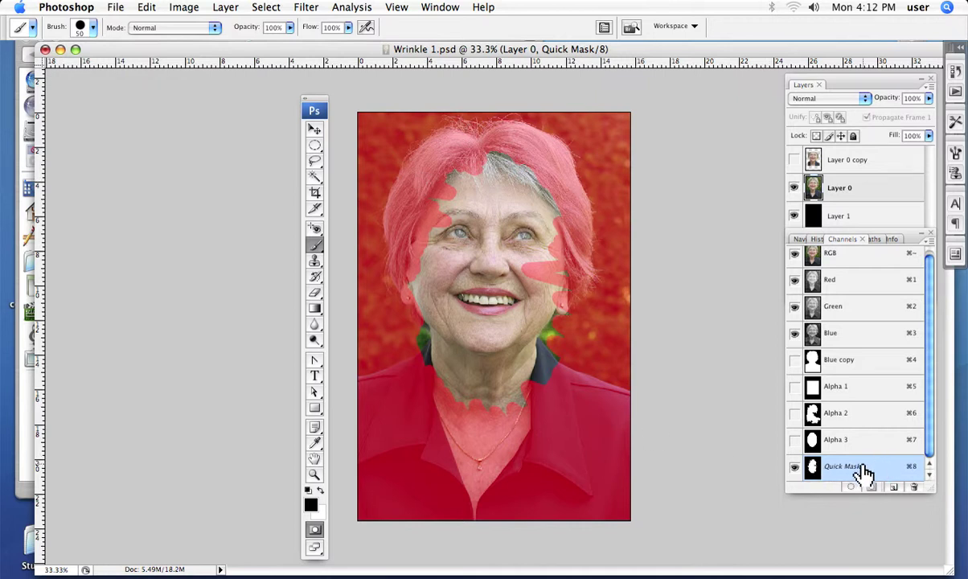
{"action": "mouse_move", "coordinate": [852, 472]}
{"action": "left_mouse_down"}
{"action": "mouse_move", "coordinate": [855, 462]}
{"action": "mouse_move", "coordinate": [851, 488]}
{"action": "left_mouse_up"}
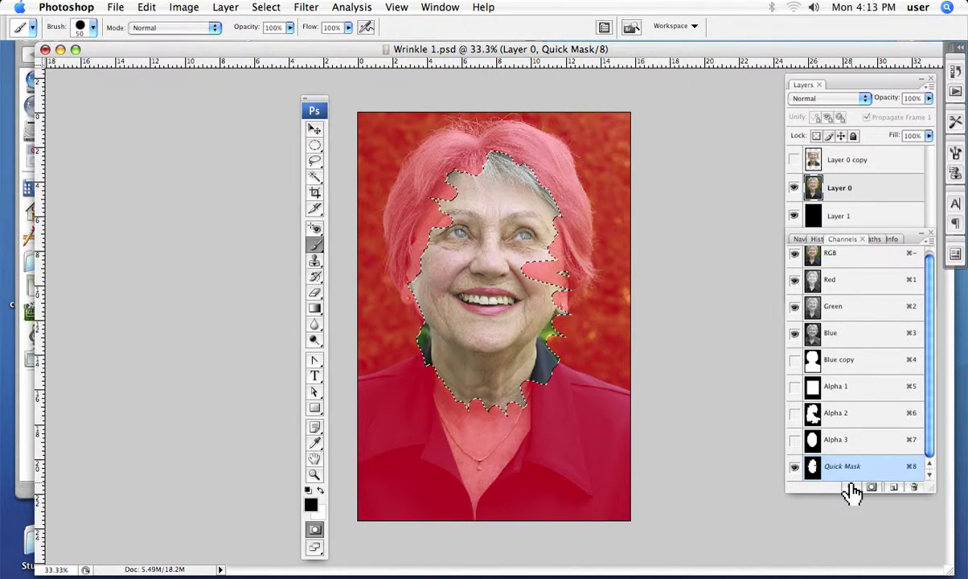
{"action": "key", "text": "super+d"}
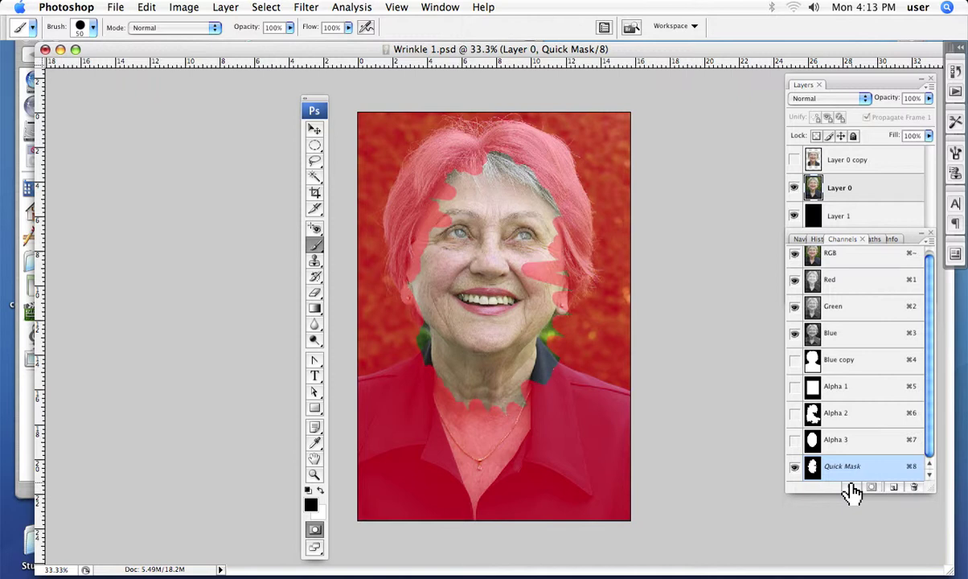
Erase the Quick Mask over the hair, collar and nearby background with the 300 px Eraser, and load it as an inverted selection.
{"action": "left_click", "coordinate": [315, 295]}
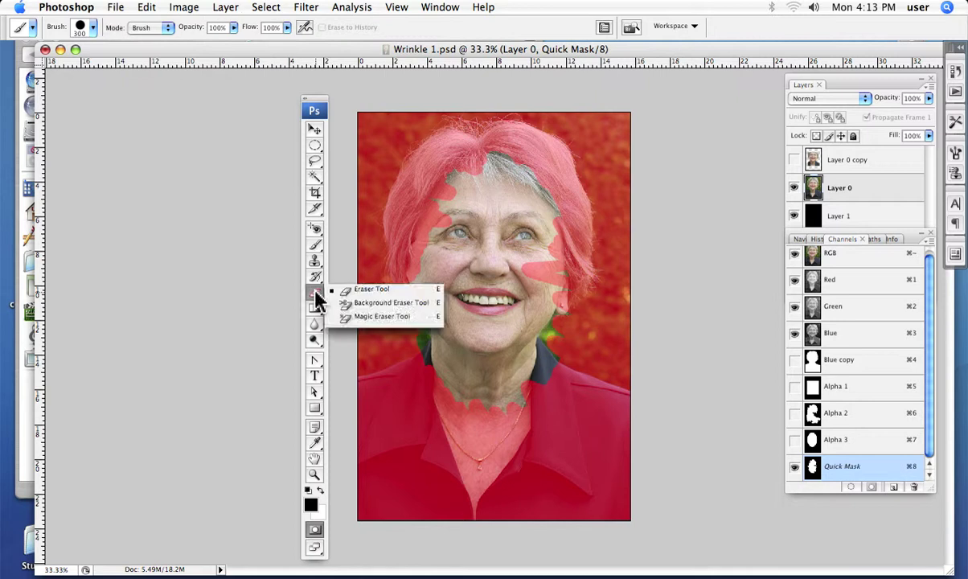
{"action": "left_click", "coordinate": [366, 288]}
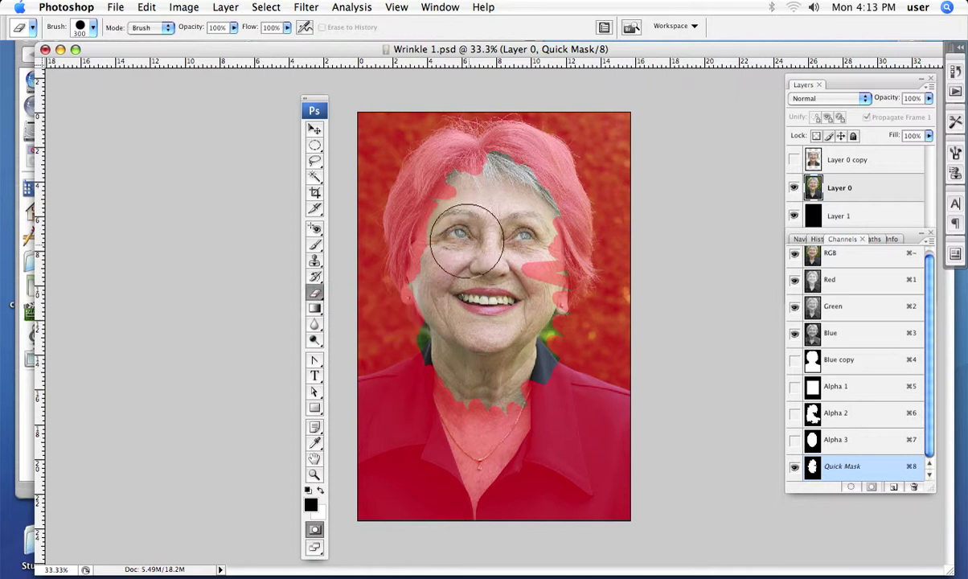
{"action": "mouse_move", "coordinate": [439, 211]}
{"action": "left_mouse_down"}
{"action": "mouse_move", "coordinate": [433, 174]}
{"action": "mouse_move", "coordinate": [470, 205]}
{"action": "mouse_move", "coordinate": [503, 174]}
{"action": "mouse_move", "coordinate": [539, 182]}
{"action": "mouse_move", "coordinate": [569, 154]}
{"action": "mouse_move", "coordinate": [537, 195]}
{"action": "mouse_move", "coordinate": [530, 243]}
{"action": "mouse_move", "coordinate": [569, 283]}
{"action": "mouse_move", "coordinate": [556, 294]}
{"action": "mouse_move", "coordinate": [544, 366]}
{"action": "mouse_move", "coordinate": [487, 430]}
{"action": "mouse_move", "coordinate": [474, 419]}
{"action": "mouse_move", "coordinate": [472, 385]}
{"action": "mouse_move", "coordinate": [449, 376]}
{"action": "mouse_move", "coordinate": [460, 363]}
{"action": "mouse_move", "coordinate": [419, 354]}
{"action": "mouse_move", "coordinate": [399, 332]}
{"action": "mouse_move", "coordinate": [413, 262]}
{"action": "mouse_move", "coordinate": [449, 252]}
{"action": "mouse_move", "coordinate": [422, 217]}
{"action": "mouse_move", "coordinate": [454, 234]}
{"action": "mouse_move", "coordinate": [434, 253]}
{"action": "left_mouse_up"}
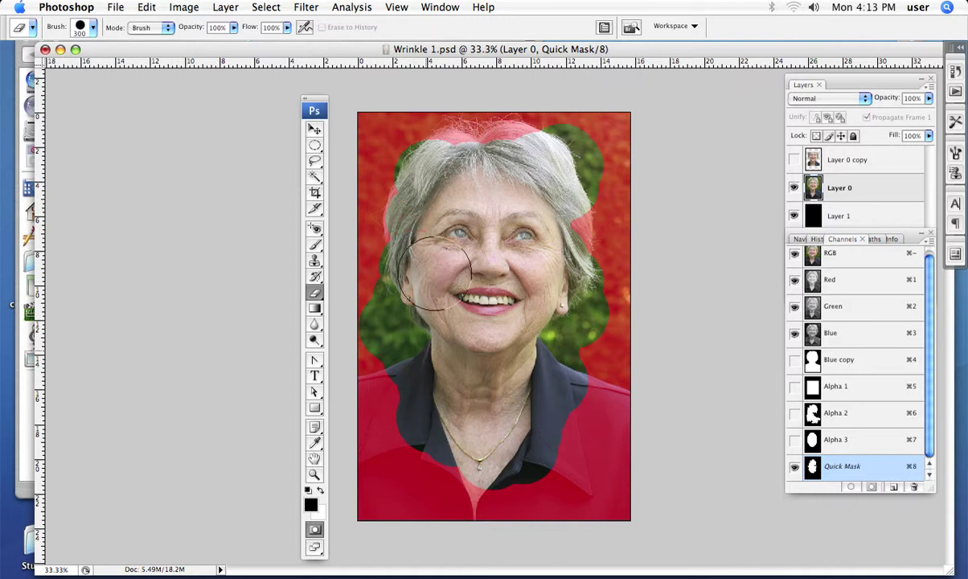
{"action": "left_click", "coordinate": [851, 487]}
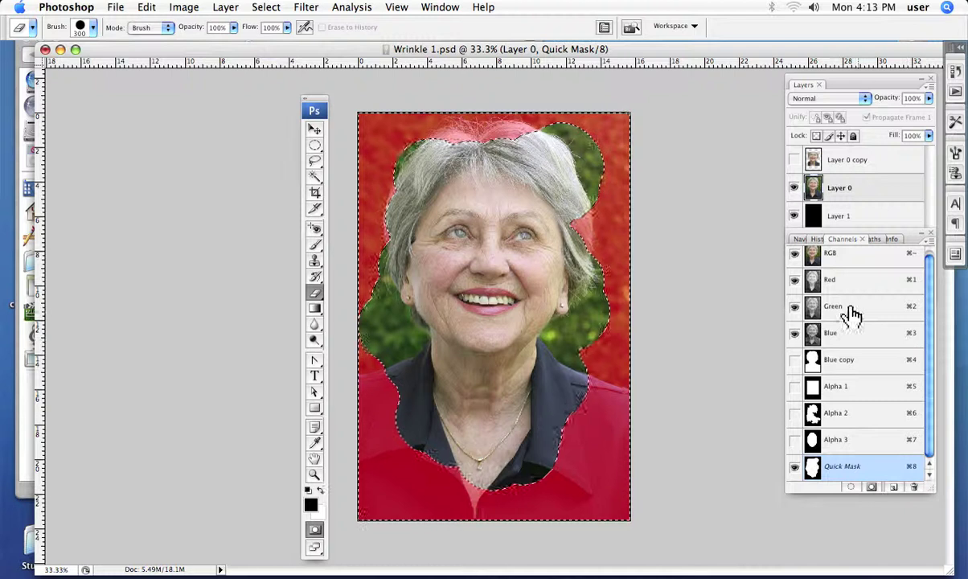
Activate the RGB channels, hide the Quick Mask overlay and delete the selected surroundings from Layer 0.
{"action": "left_click", "coordinate": [872, 196]}
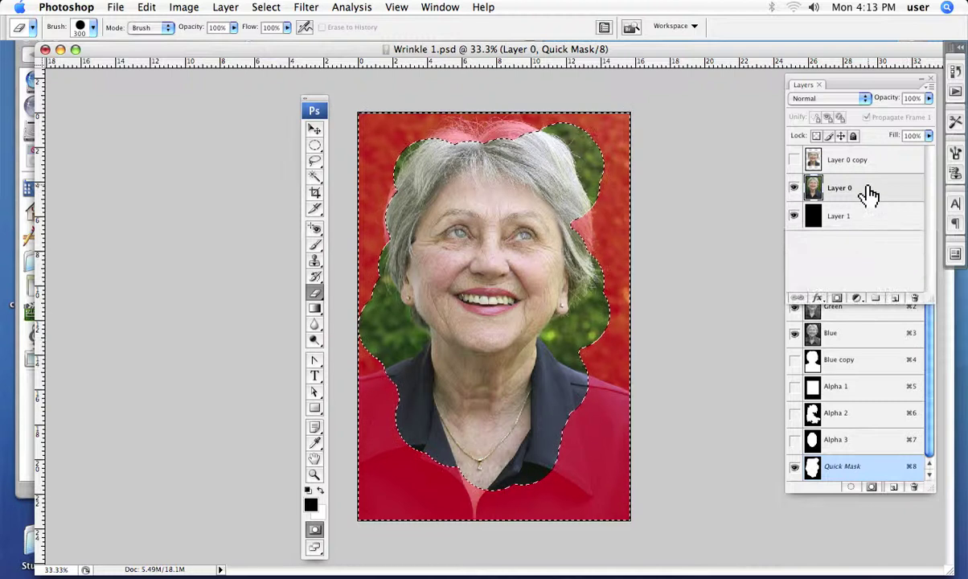
{"action": "left_click", "coordinate": [892, 313]}
{"action": "left_click", "coordinate": [860, 274], "text": "shift"}
{"action": "left_click", "coordinate": [860, 259]}
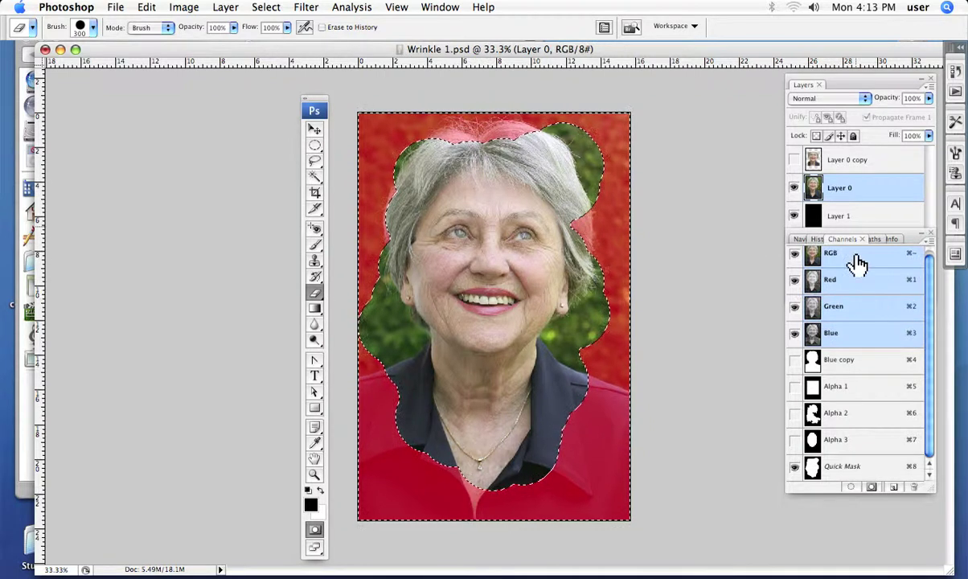
{"action": "left_click", "coordinate": [795, 467]}
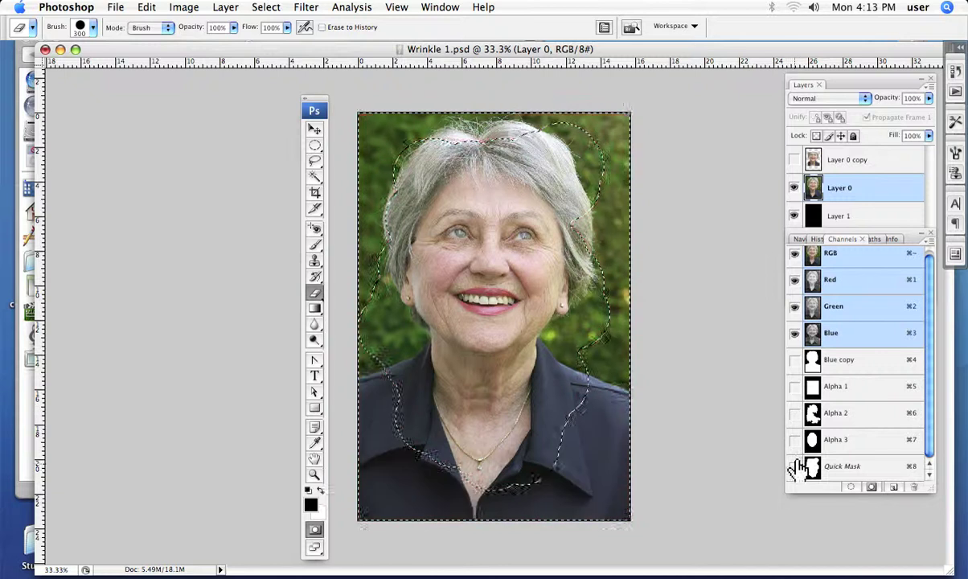
{"action": "left_click", "coordinate": [876, 190]}
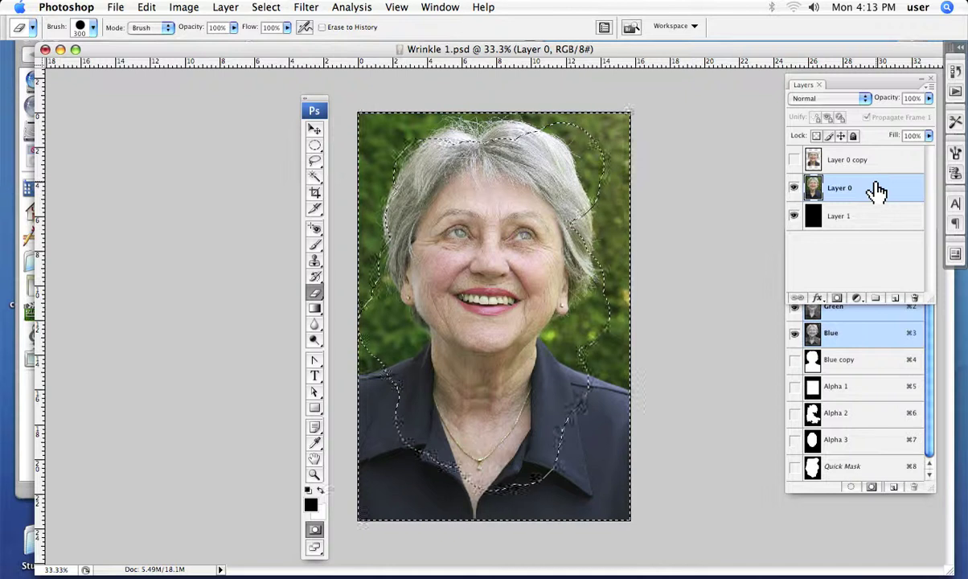
{"action": "key", "text": "Delete"}
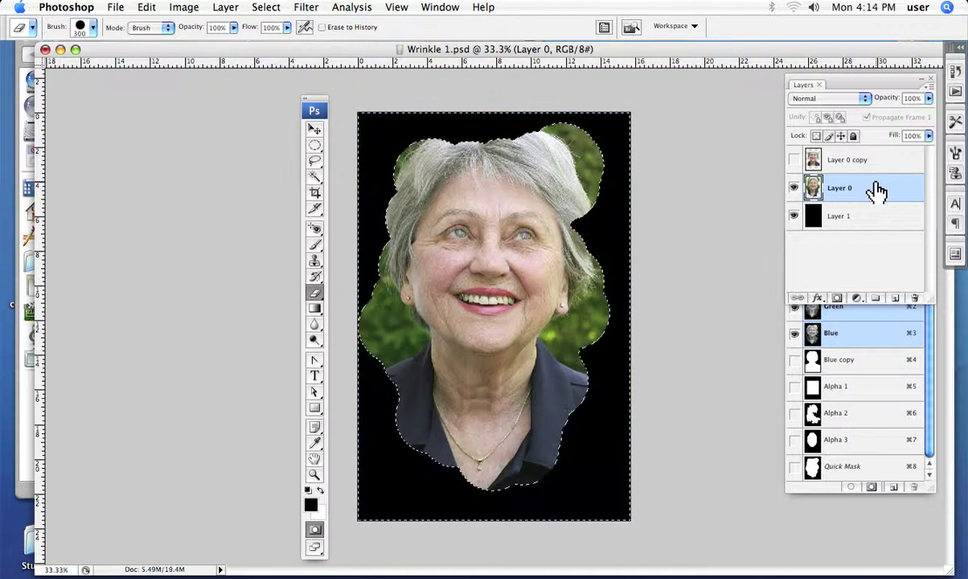